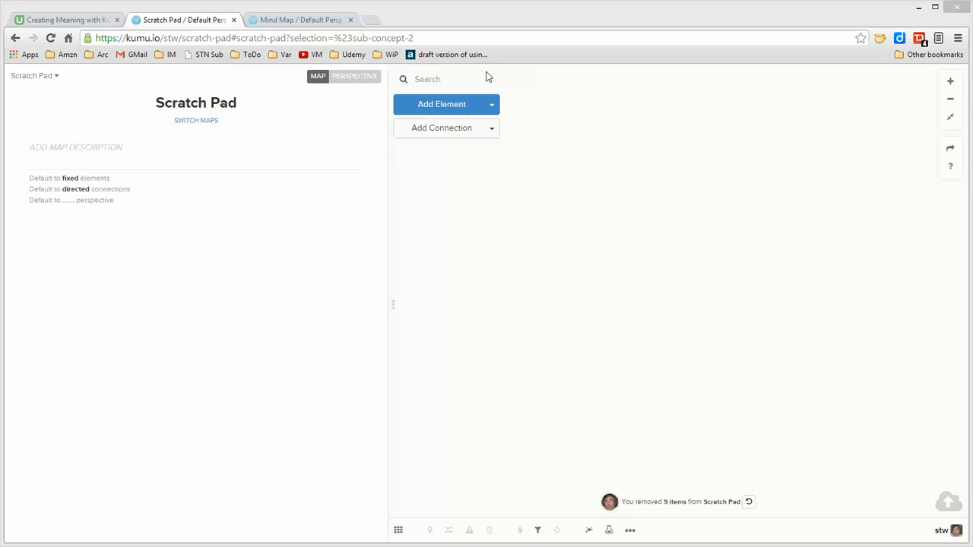
# Add a central element labelled "vacation" to the empty Scratch Pad map
pyautogui.click(430, 109)
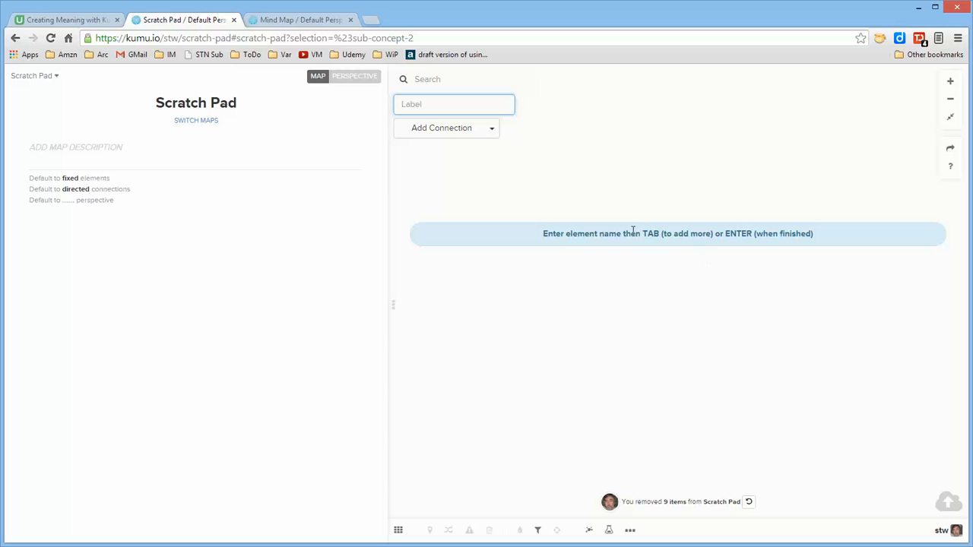
pyautogui.write('vacat')
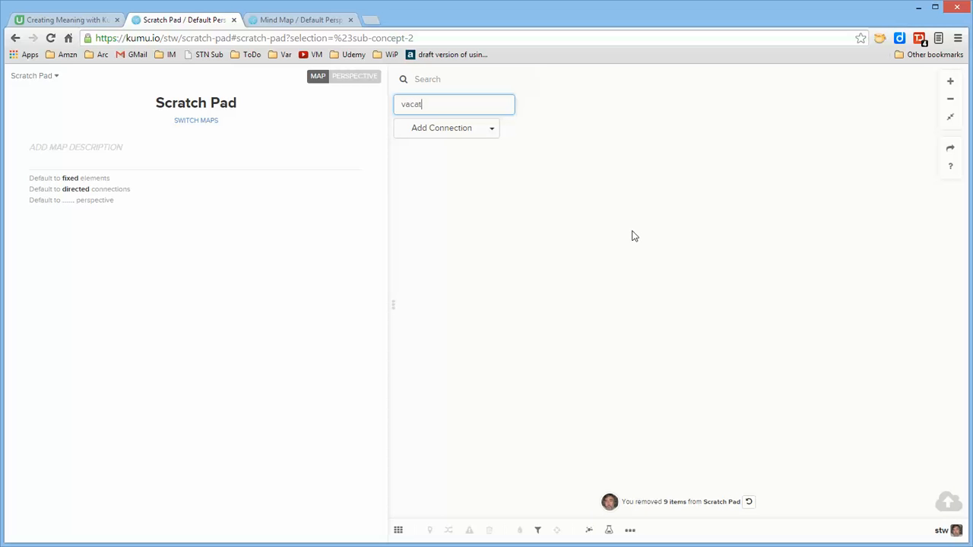
pyautogui.write('ion')
pyautogui.press('Return')
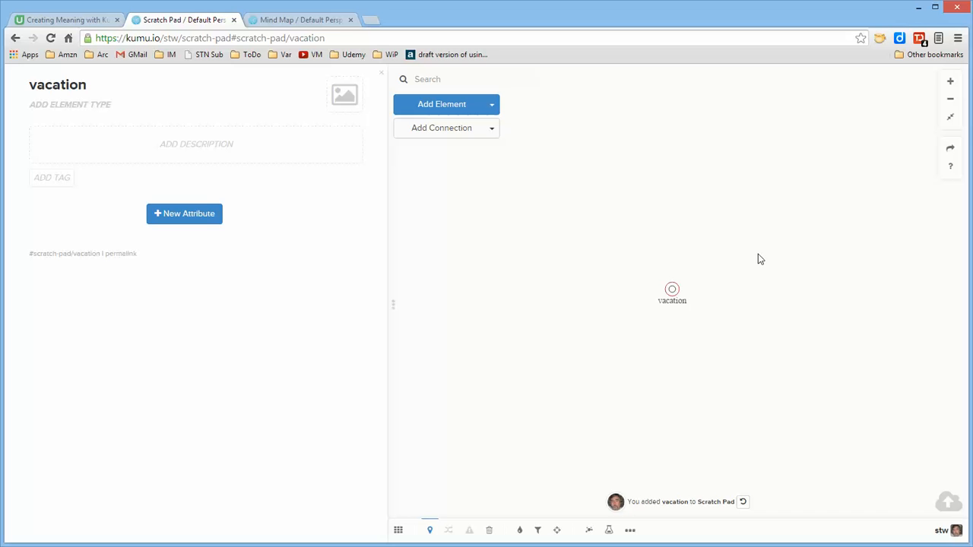
# Branch a new connected element labelled "travel" up from the vacation element
pyautogui.moveTo(672, 289); pyautogui.dragTo(731, 178)
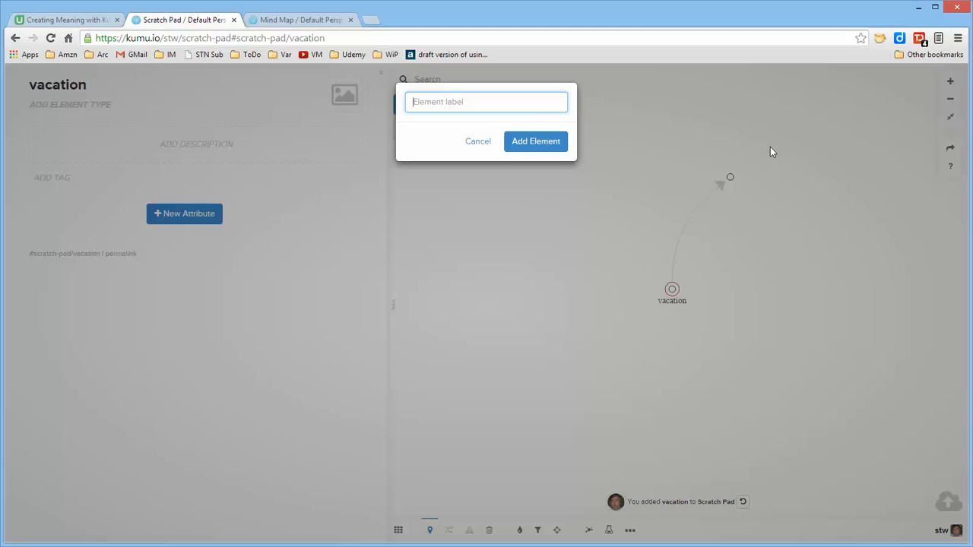
pyautogui.write('travel')
pyautogui.press('Return')
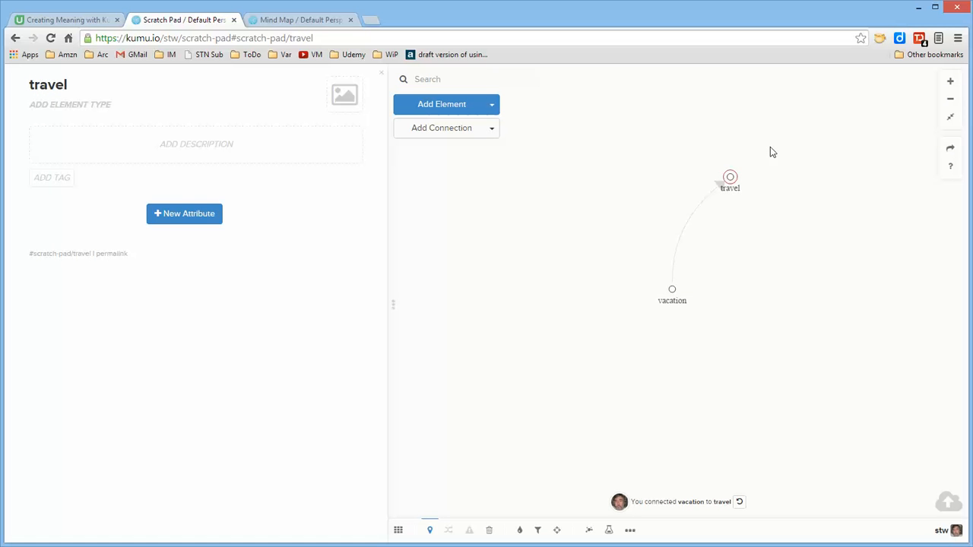
# Branch three new connected elements from travel, labelled "car", "plane" and "bus"
pyautogui.moveTo(730, 177); pyautogui.dragTo(745, 110)
pyautogui.write('car')
pyautogui.press('Return')
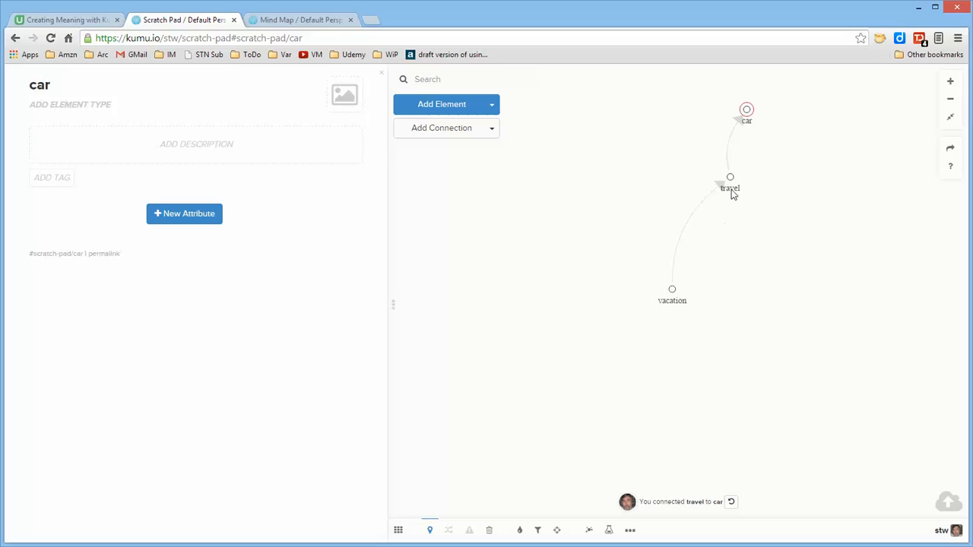
pyautogui.moveTo(730, 181); pyautogui.dragTo(796, 155)
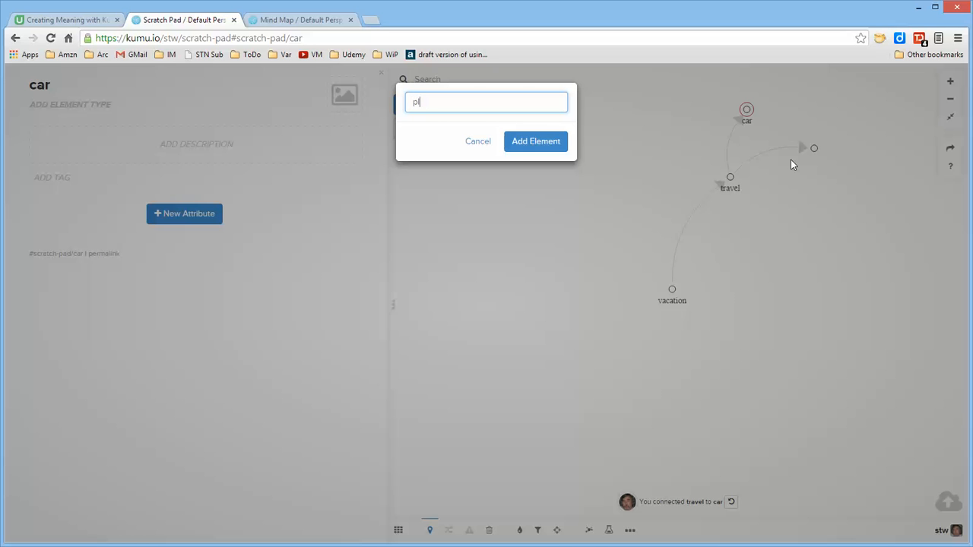
pyautogui.press('Return')
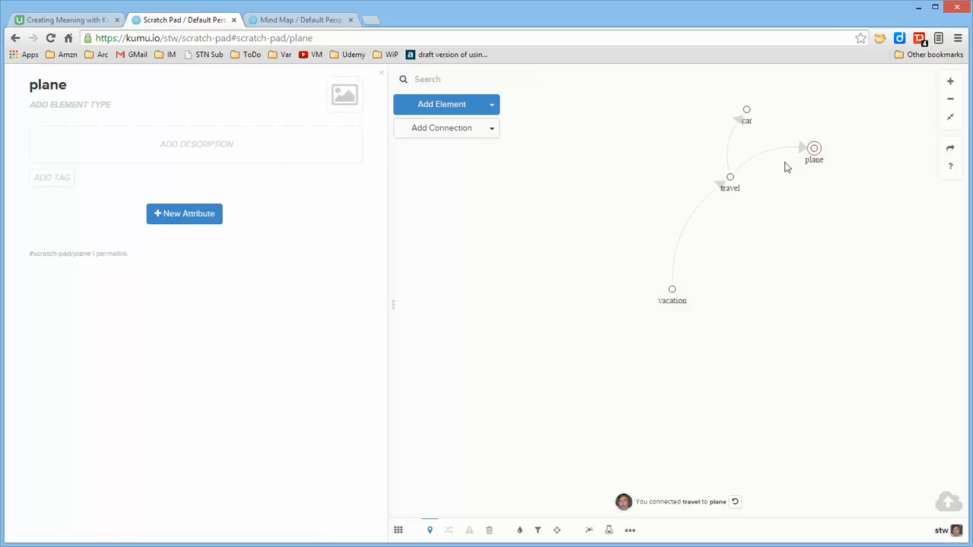
pyautogui.moveTo(729, 178); pyautogui.dragTo(814, 213)
pyautogui.write('bus')
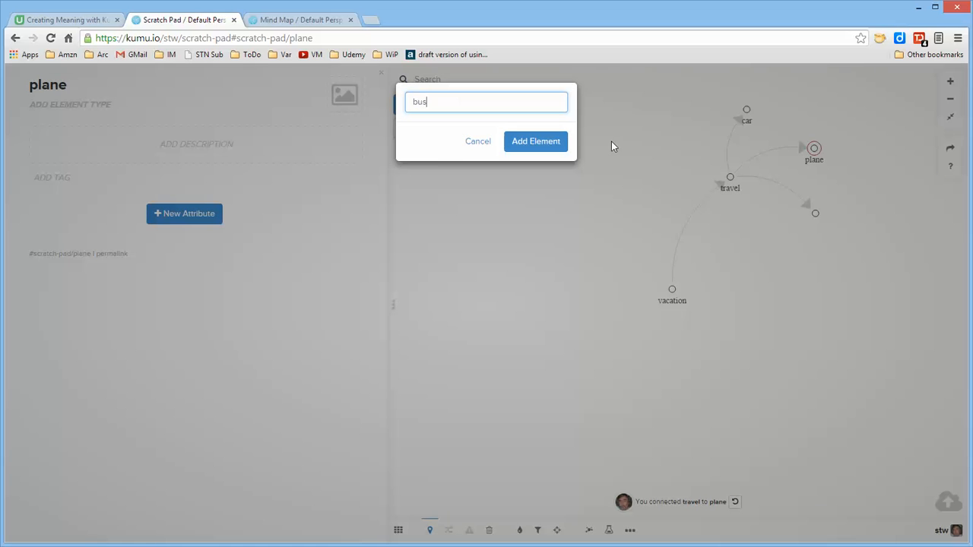
pyautogui.press('Return')
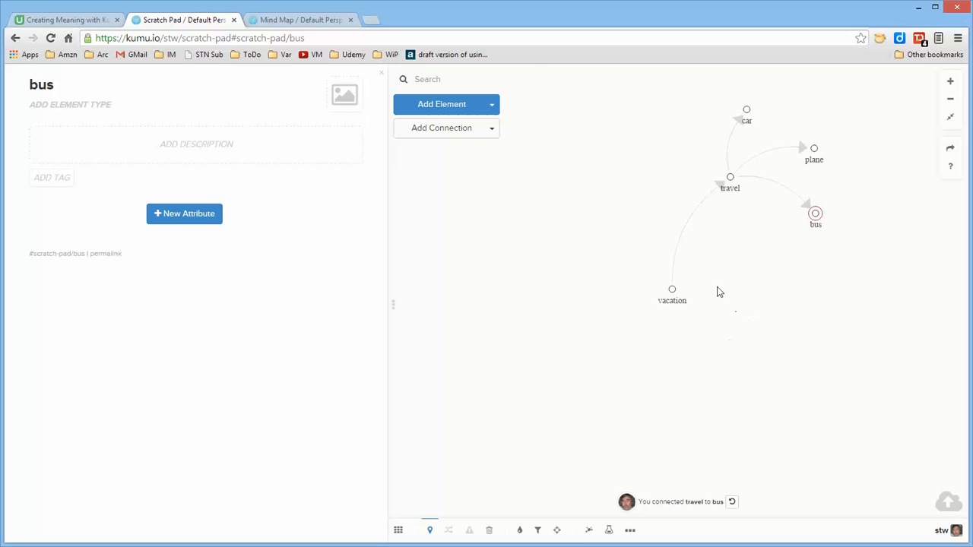
# Branch a new "where" element from vacation and connect a new "Previously enjoyed" element to it
pyautogui.moveTo(674, 293); pyautogui.dragTo(809, 302)
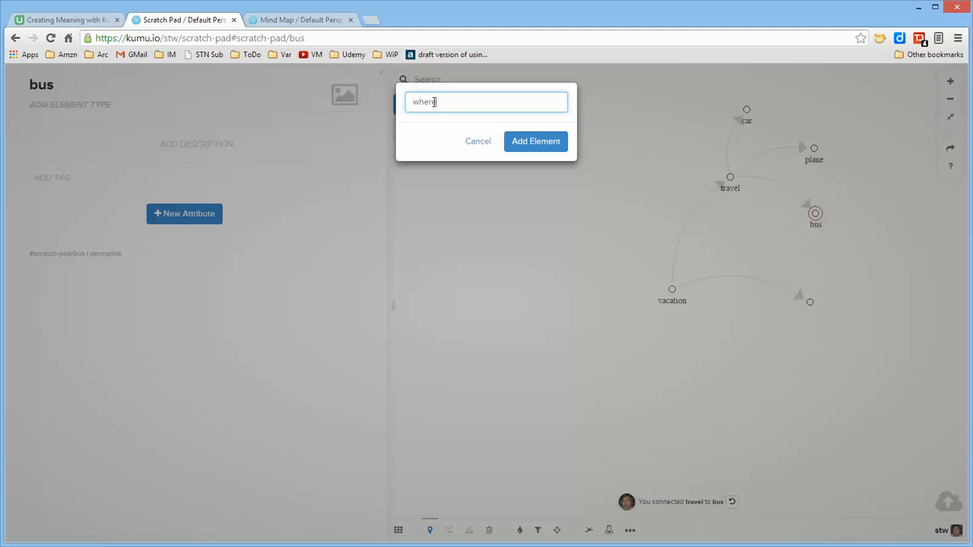
pyautogui.press('Return')
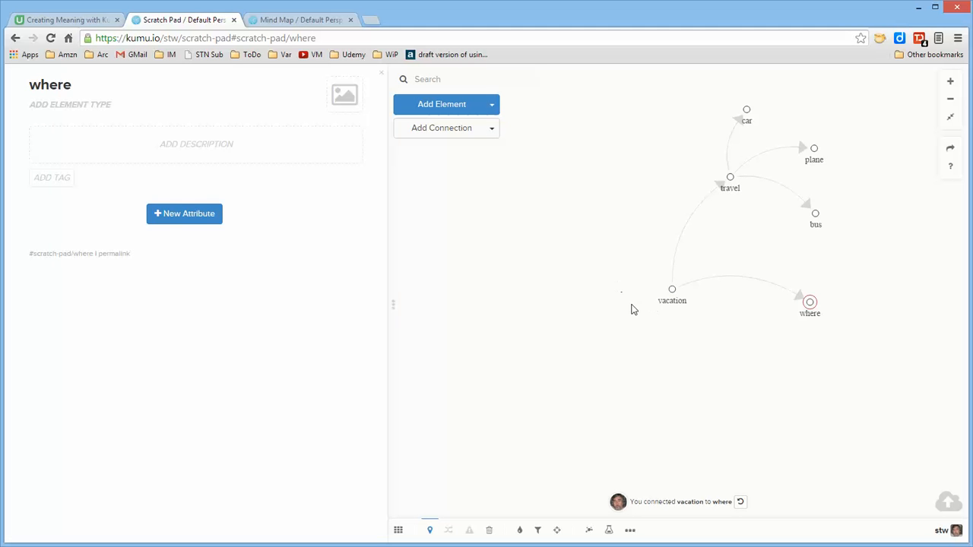
pyautogui.moveTo(809, 302); pyautogui.dragTo(879, 254)
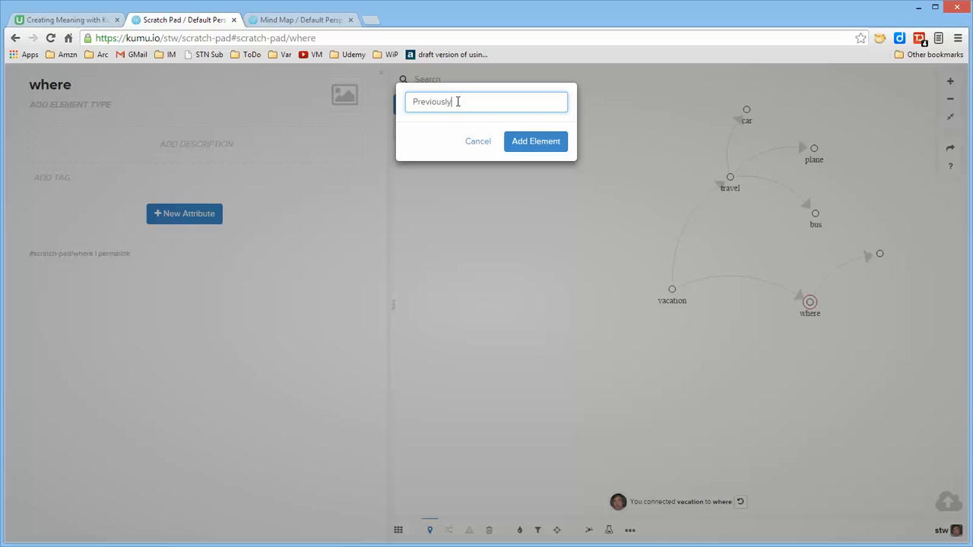
pyautogui.press('Return')
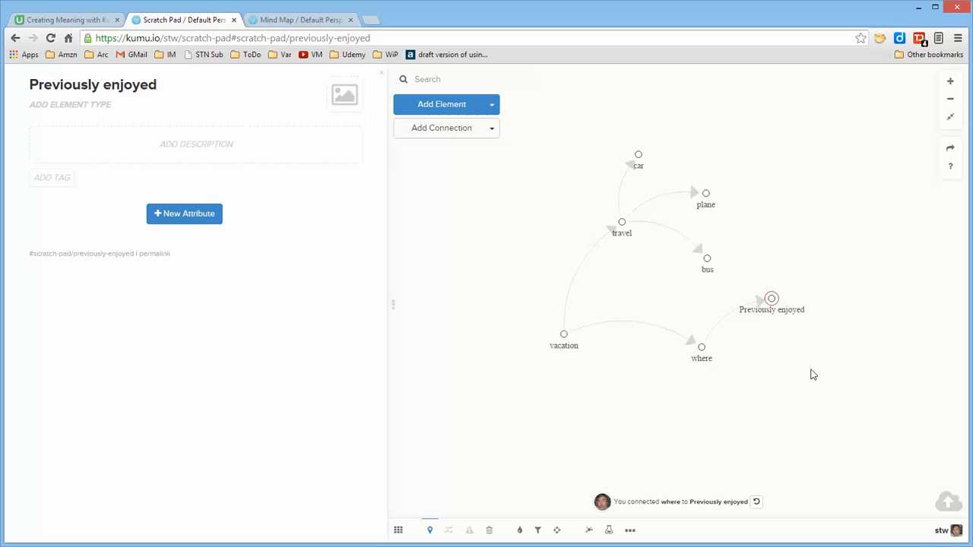
# Branch three new connected elements from Previously enjoyed, labelled "st lucia", "vegas" and "glacier national park"
pyautogui.moveTo(773, 303); pyautogui.dragTo(844, 240)
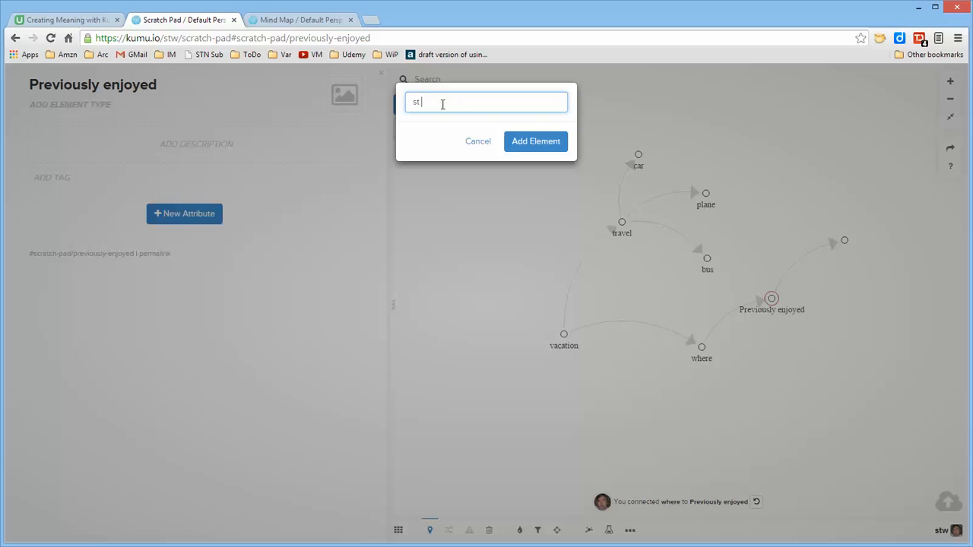
pyautogui.press('Return')
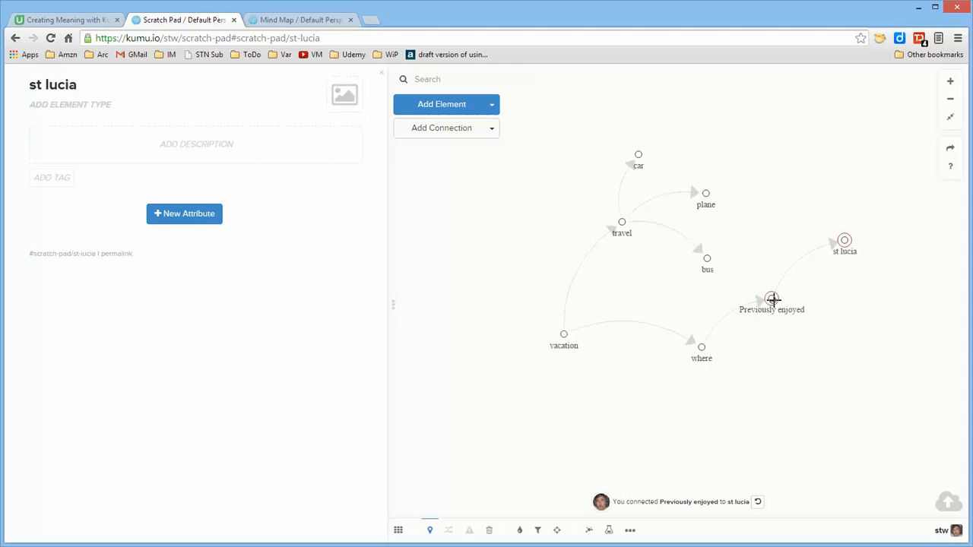
pyautogui.moveTo(773, 300); pyautogui.dragTo(876, 291)
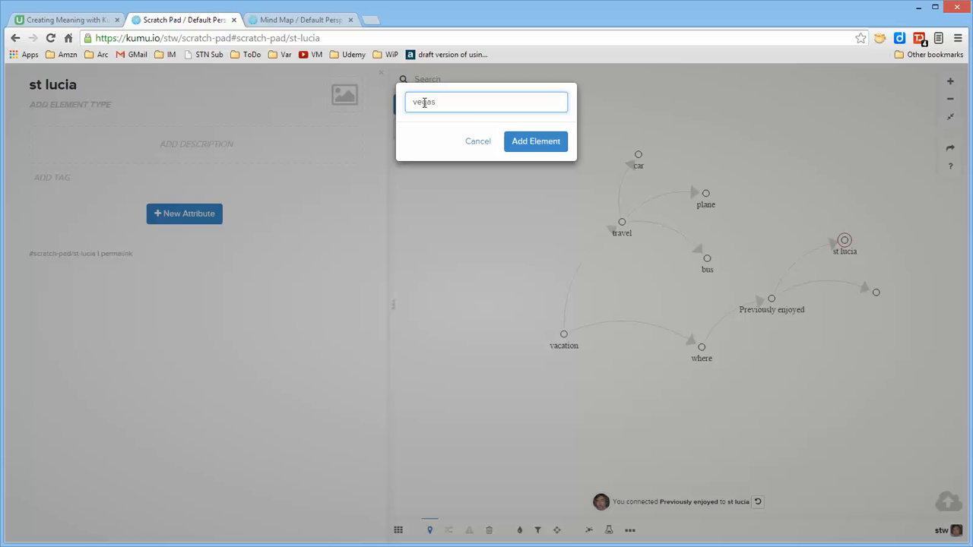
pyautogui.press('Return')
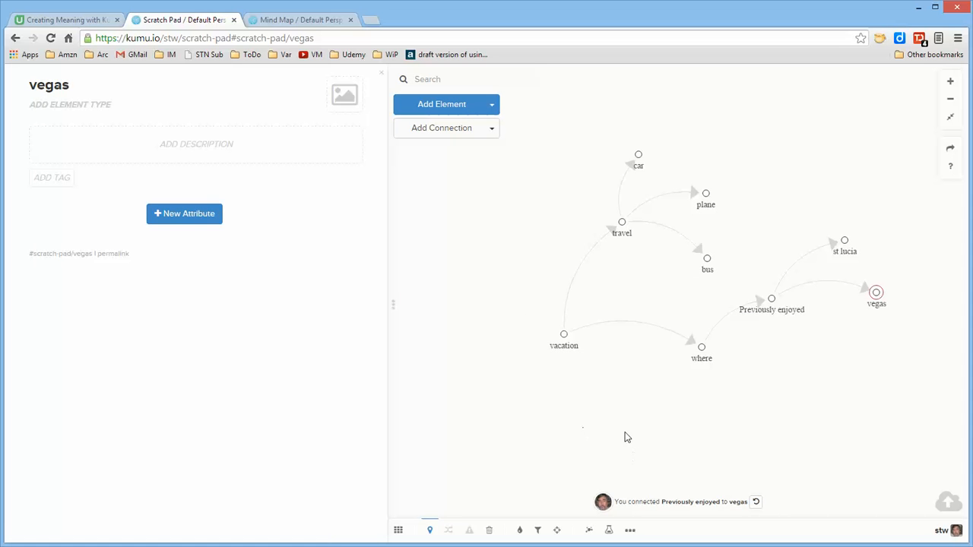
pyautogui.moveTo(770, 300); pyautogui.dragTo(837, 351)
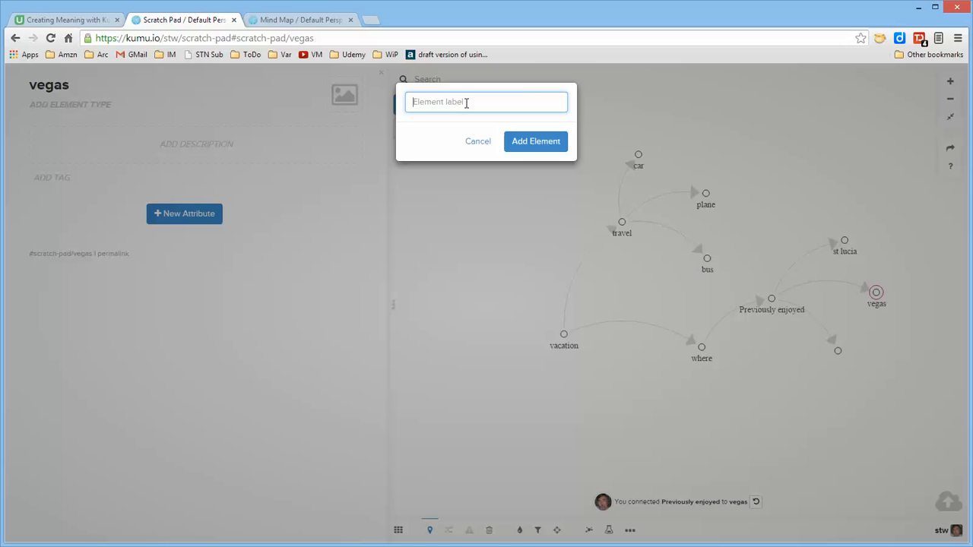
pyautogui.write('glacier national park')
pyautogui.press('Return')
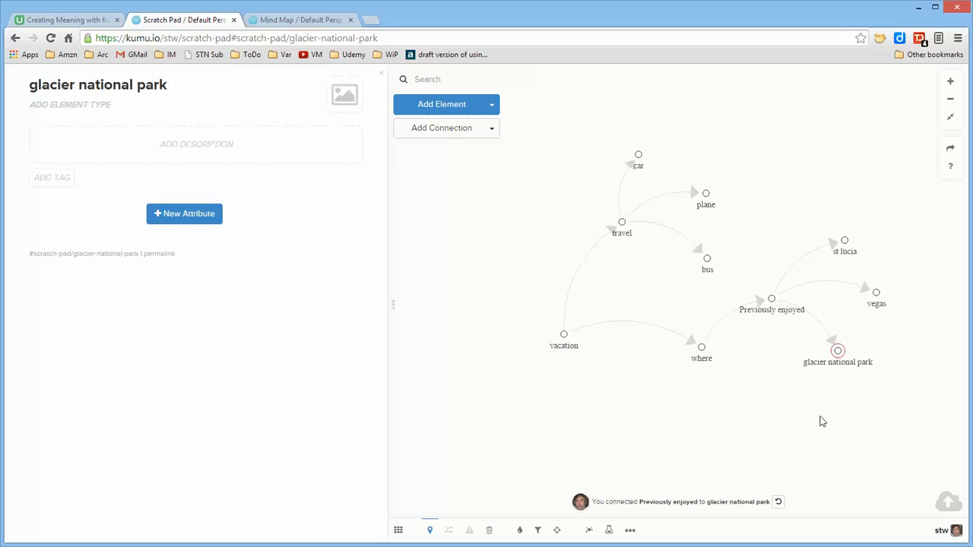
# Branch a new connected element labelled "didn't enjoy" down from the where element
pyautogui.moveTo(821, 432); pyautogui.dragTo(823, 413)
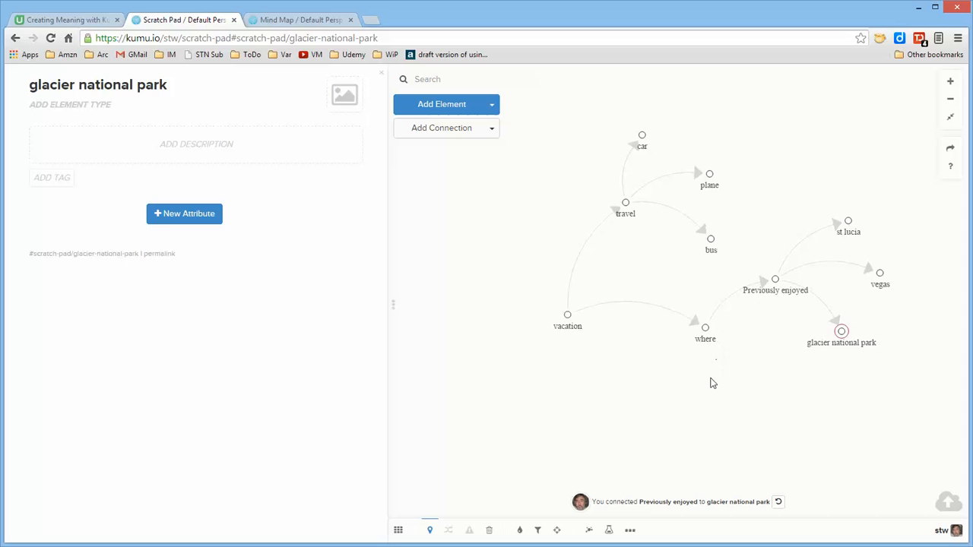
pyautogui.moveTo(733, 372); pyautogui.dragTo(752, 405)
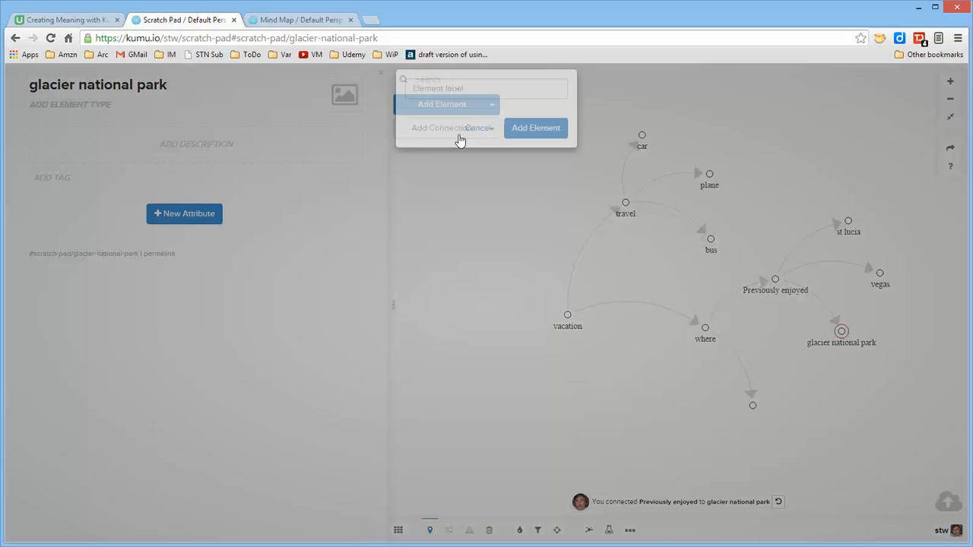
pyautogui.write('didn')
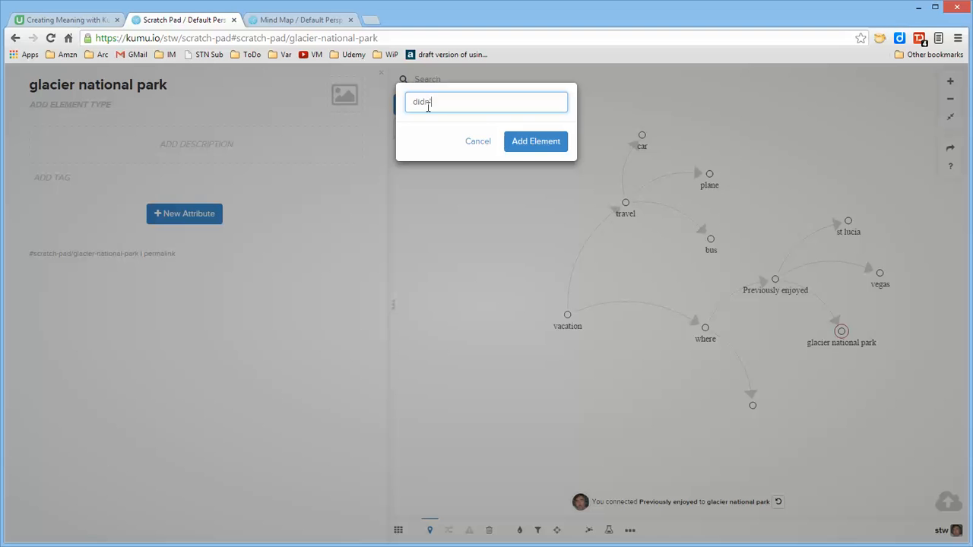
pyautogui.write("'t enjoy")
pyautogui.press('Return')
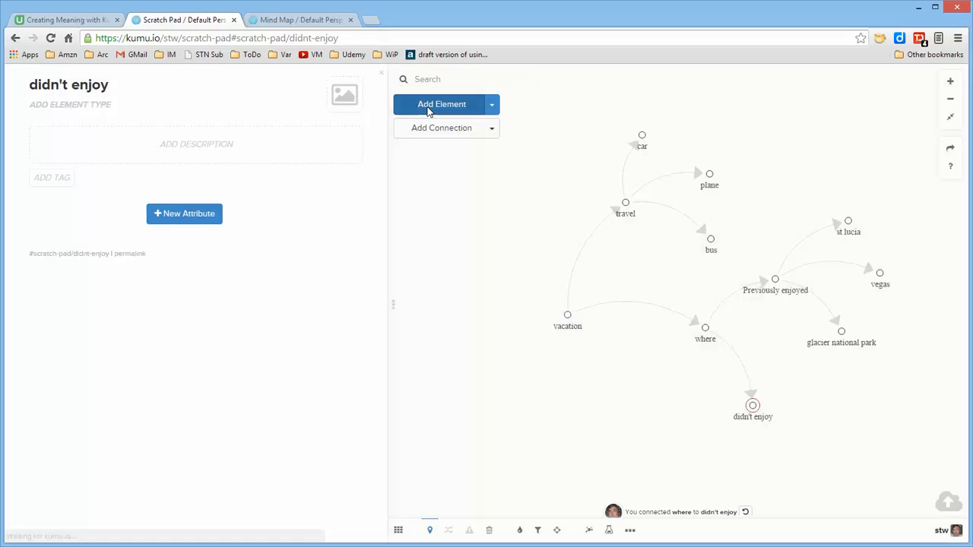
# Branch a new connected element labelled "buffalo" from the didn't enjoy element
pyautogui.moveTo(751, 407); pyautogui.dragTo(833, 419)
pyautogui.write('b')
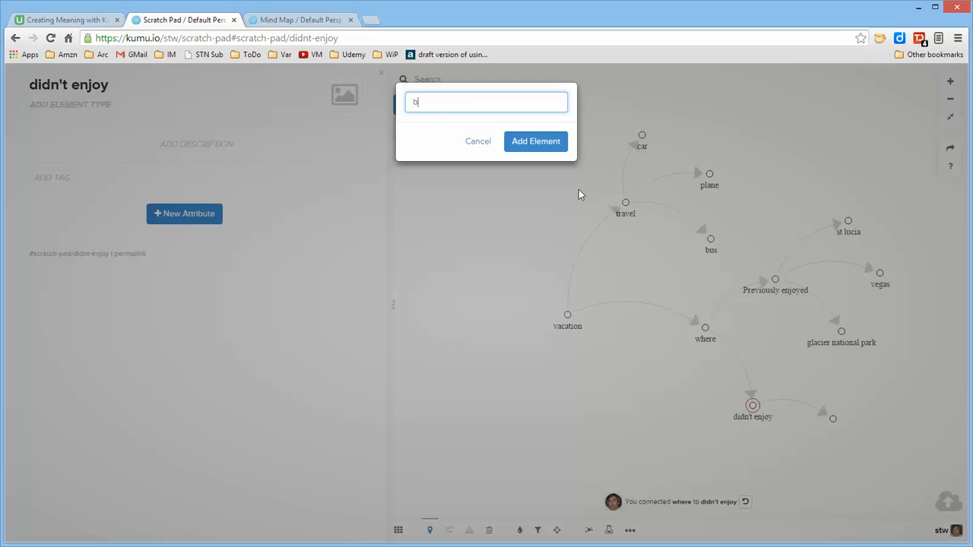
pyautogui.write('uffalo')
pyautogui.press('Return')
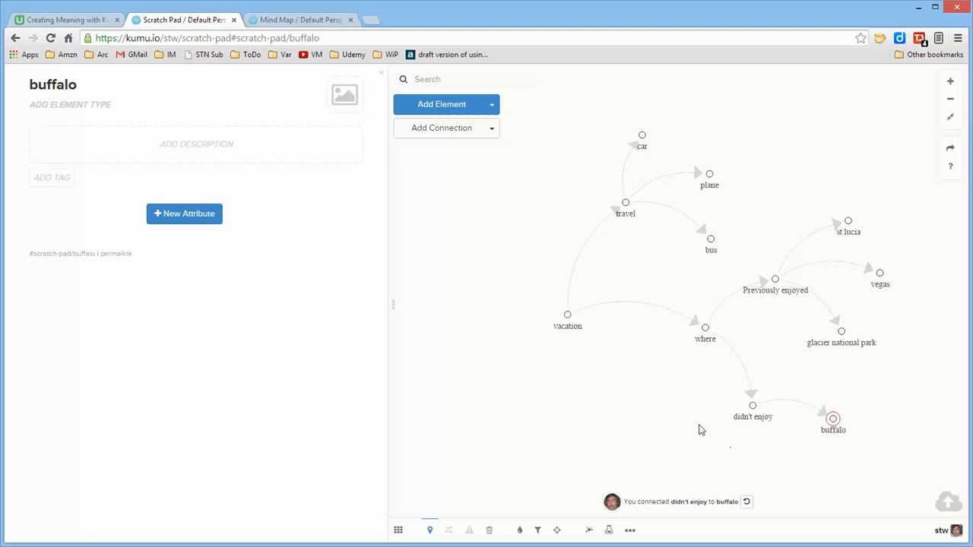
# Reattach the connections to didn't enjoy and Previously enjoyed so they start from vacation, and delete the where element
pyautogui.moveTo(586, 421); pyautogui.dragTo(623, 394)
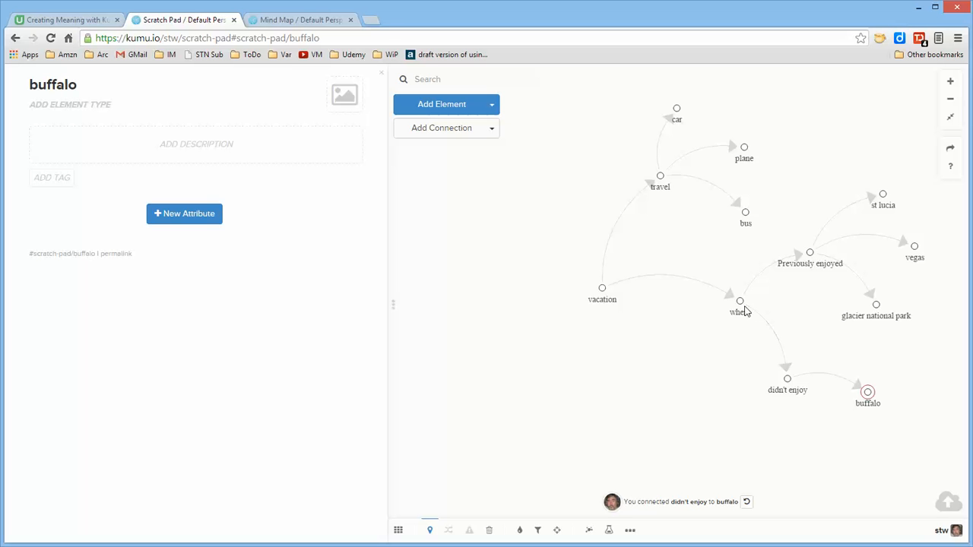
pyautogui.moveTo(747, 307); pyautogui.dragTo(601, 289)
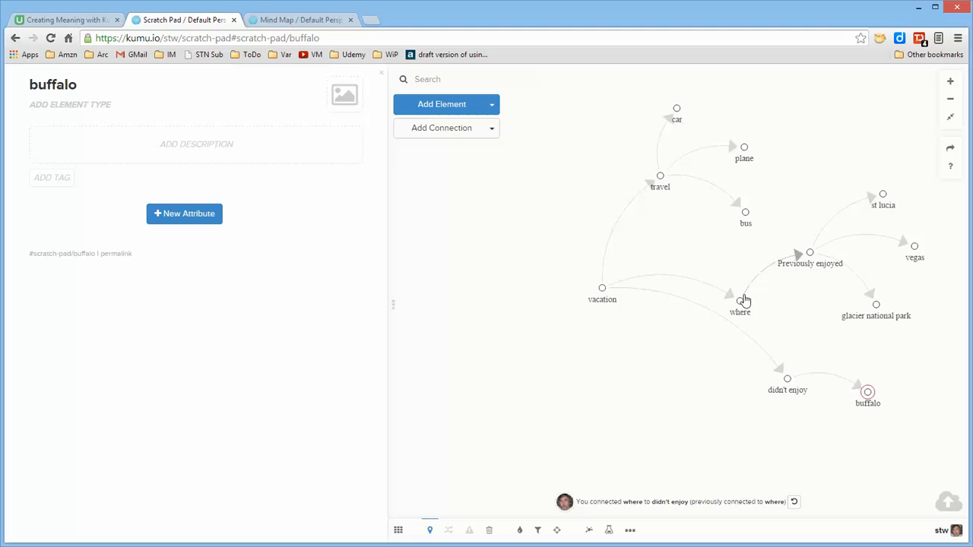
pyautogui.moveTo(742, 298); pyautogui.dragTo(602, 289)
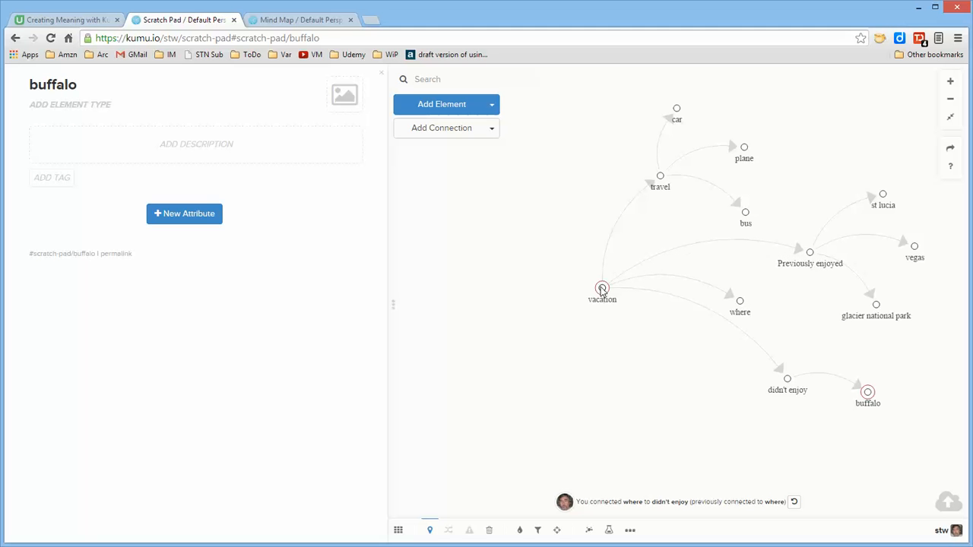
pyautogui.click(740, 302)
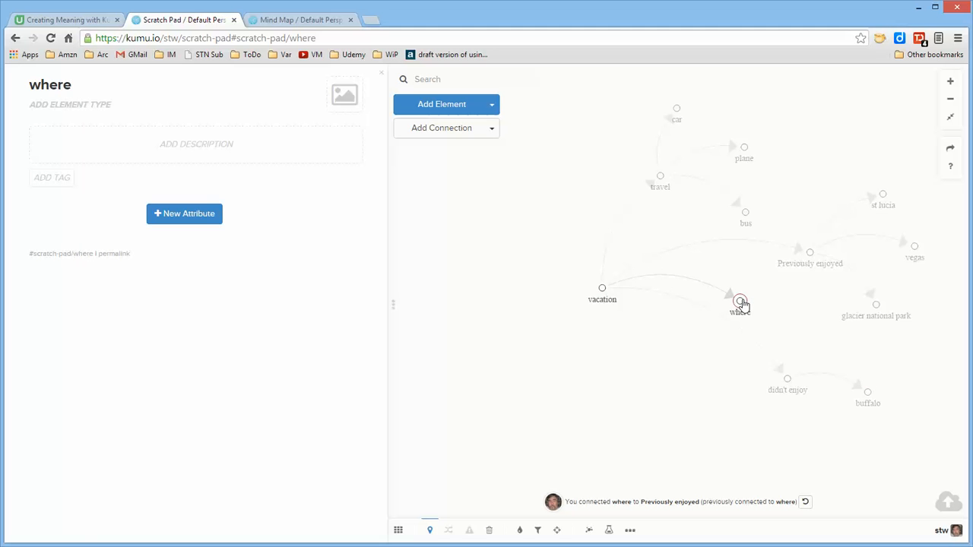
pyautogui.press('Delete')
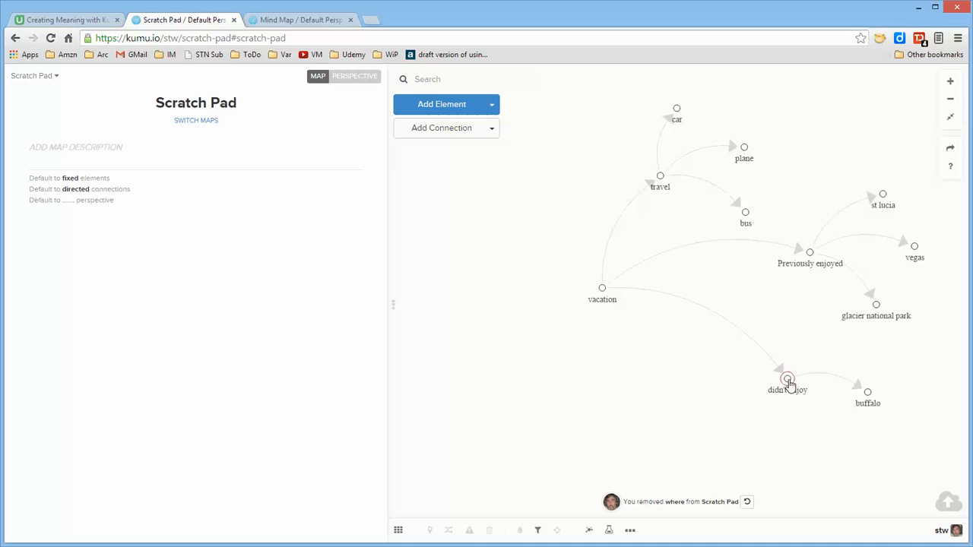
# Move didn't enjoy and buffalo to the lower left of vacation, and shift Previously enjoyed and its three places lower on the map
pyautogui.moveTo(789, 385); pyautogui.dragTo(535, 405)
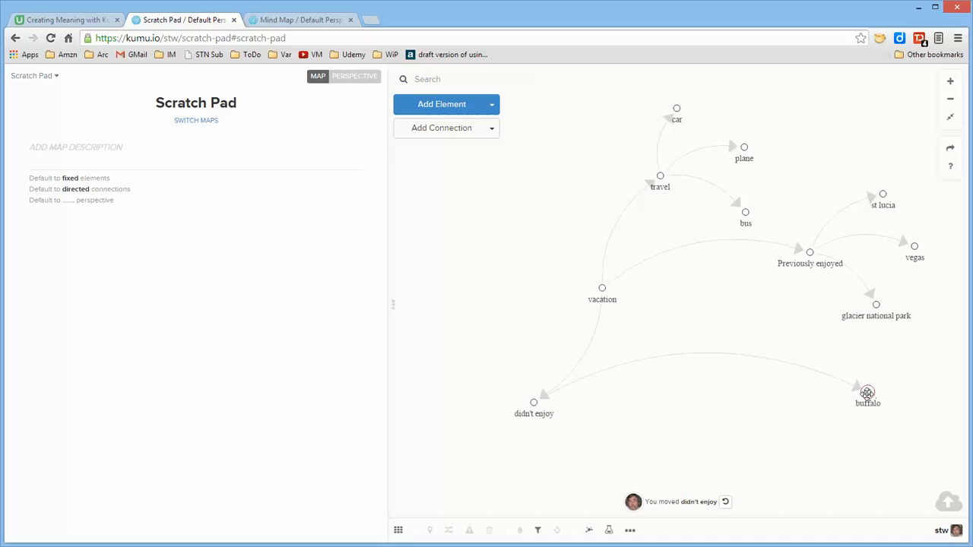
pyautogui.moveTo(867, 393); pyautogui.dragTo(451, 455)
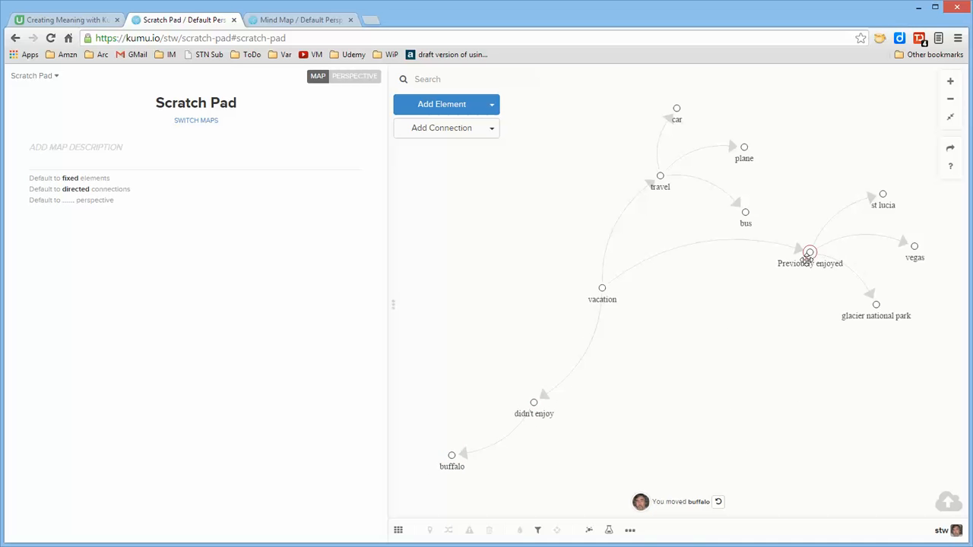
pyautogui.moveTo(808, 255); pyautogui.dragTo(734, 329)
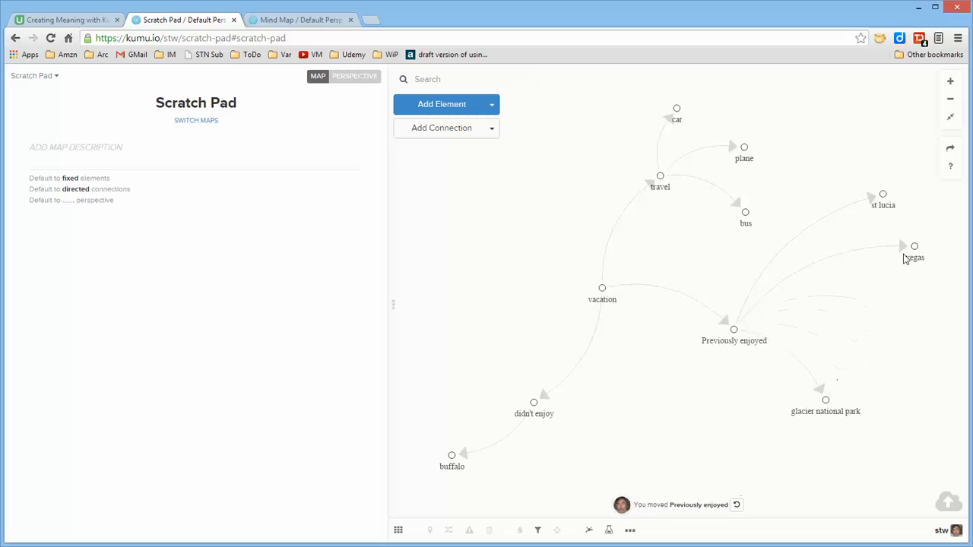
pyautogui.moveTo(912, 248); pyautogui.dragTo(878, 325)
pyautogui.moveTo(882, 195); pyautogui.dragTo(879, 248)
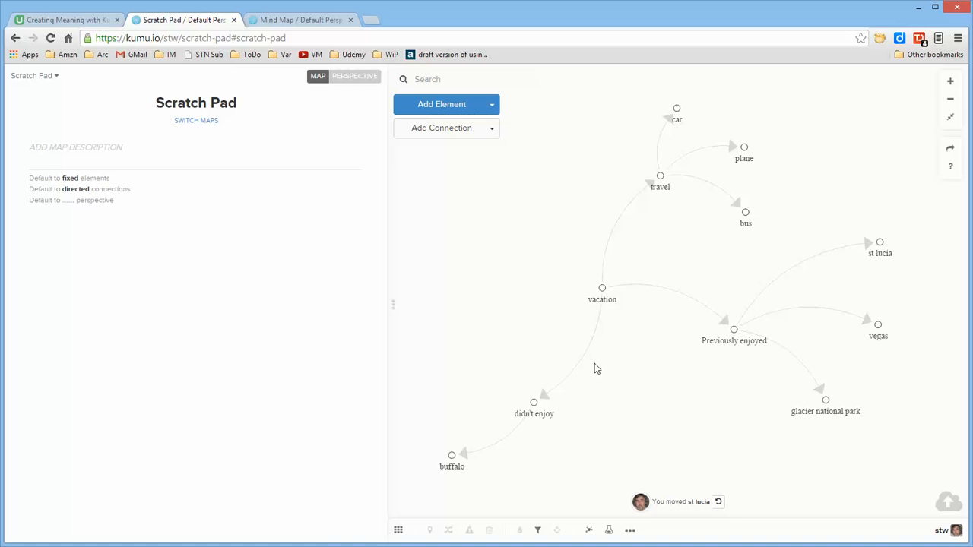
# Pin every element of the vacation map in place at its current position
pyautogui.hotkey('ctrl', 'a')
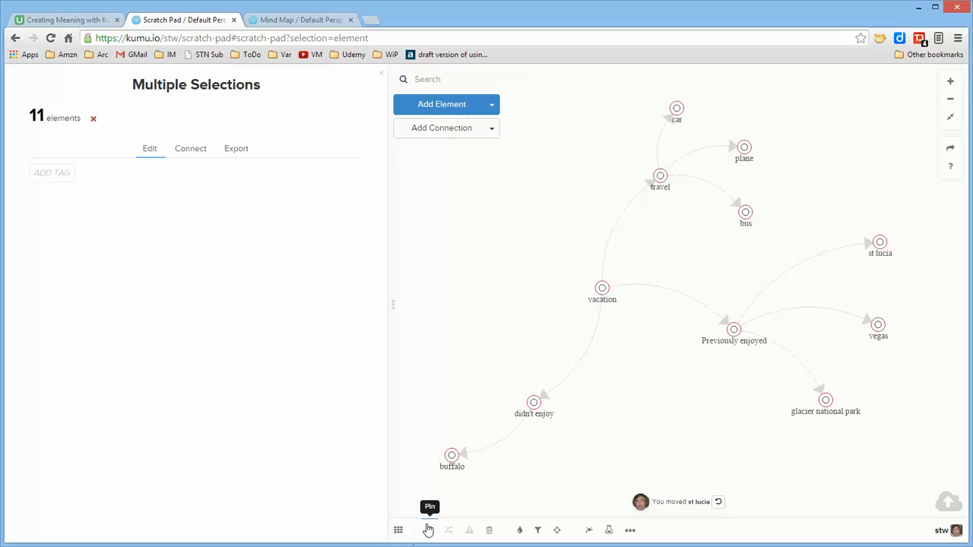
pyautogui.click(428, 530)
pyautogui.click(429, 532)
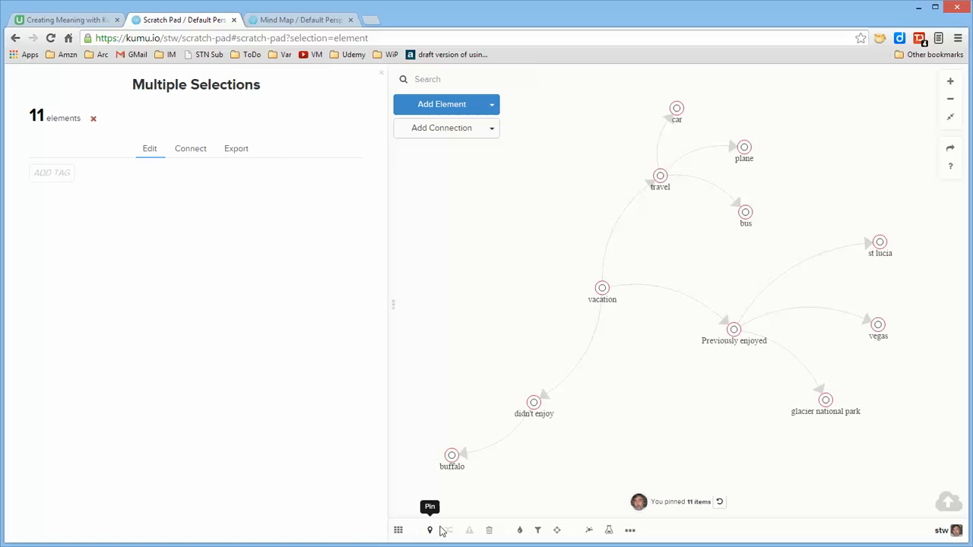
pyautogui.click(647, 447)
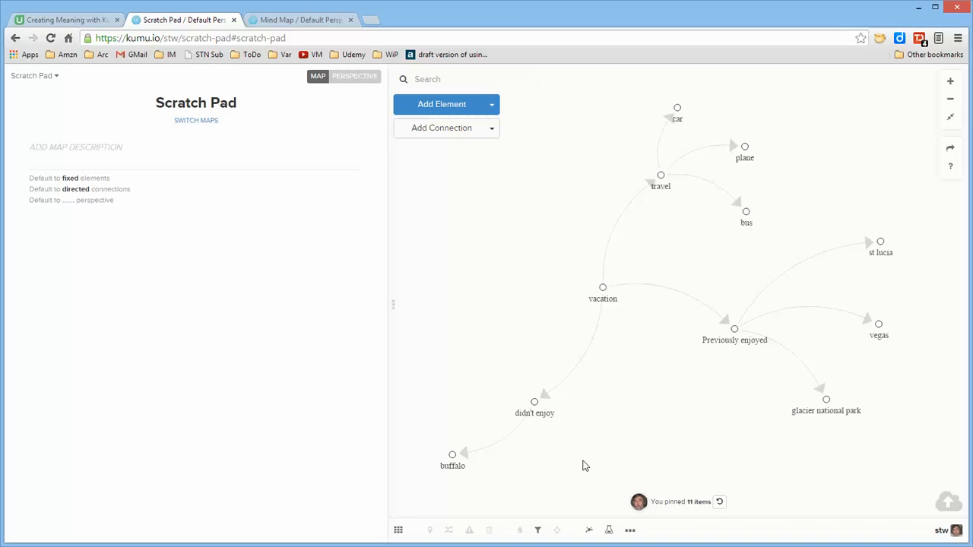
# Unpin every element of the vacation map to let the layout float freely
pyautogui.hotkey('ctrl', 'a')
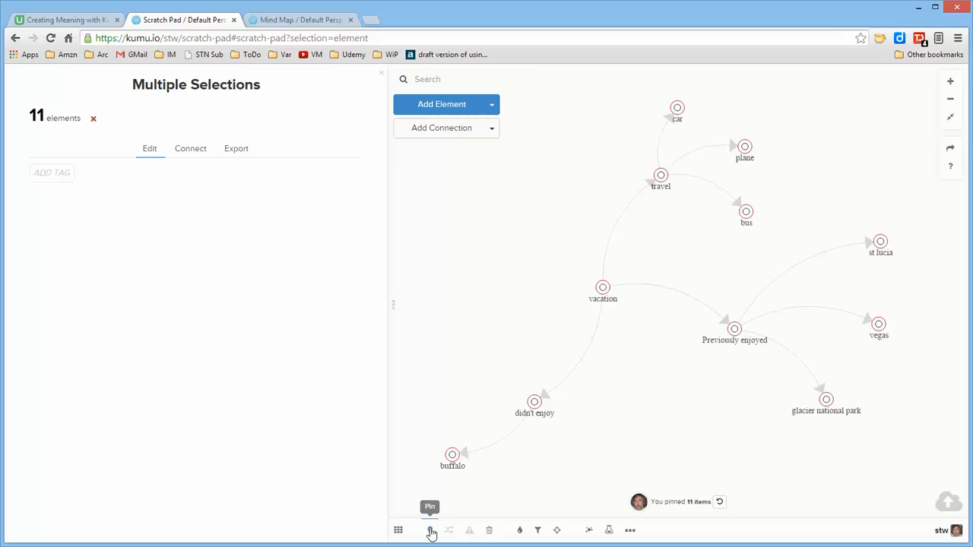
pyautogui.click(450, 532)
pyautogui.click(645, 452)
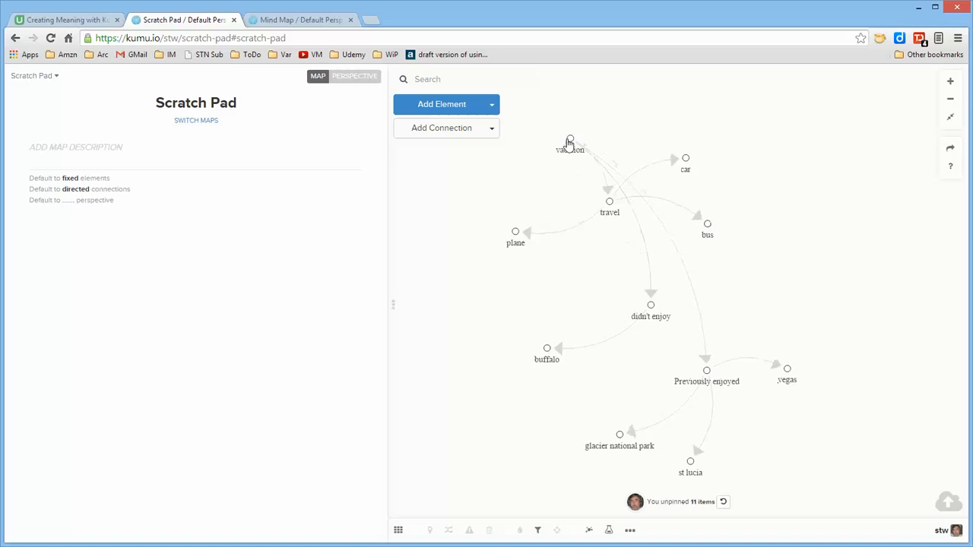
# Reposition the floating vacation element across the map, ending to the right of travel and above didn't enjoy
pyautogui.moveTo(570, 144); pyautogui.dragTo(572, 237)
pyautogui.moveTo(557, 311); pyautogui.dragTo(692, 239)
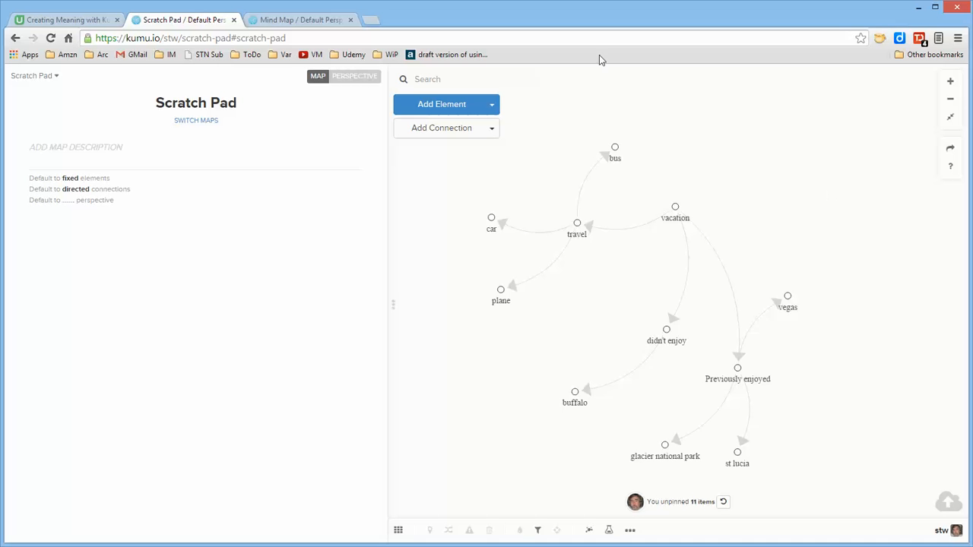
# Switch to the already open Mind Map of the Diagram MM project
pyautogui.click(307, 23)
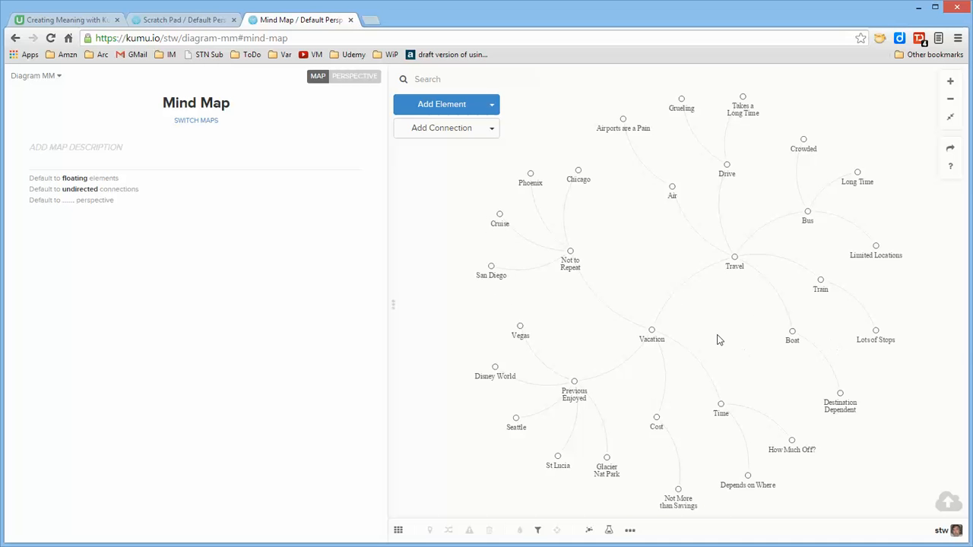